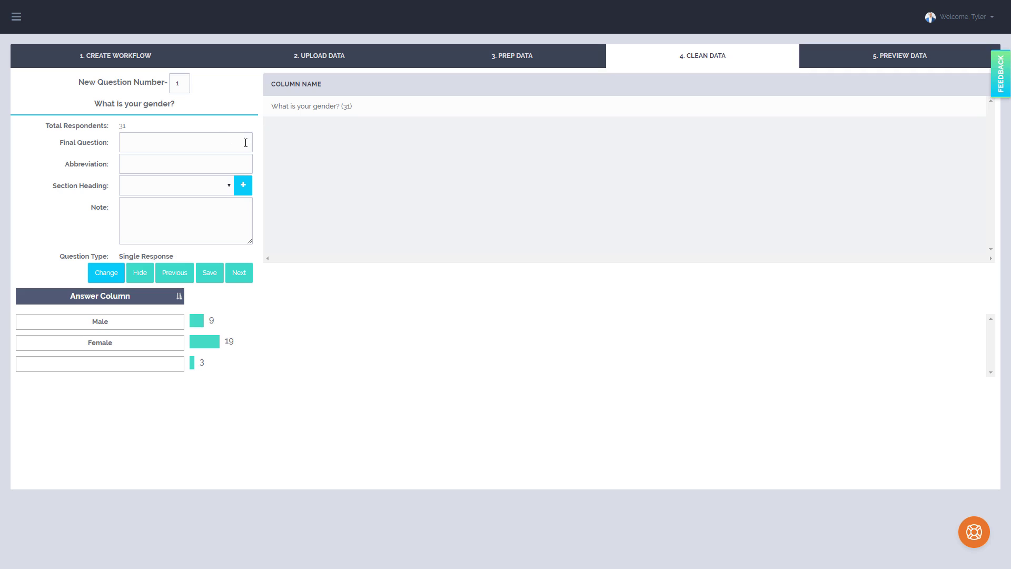
pyautogui.click(178, 80)
pyautogui.doubleClick(178, 81)
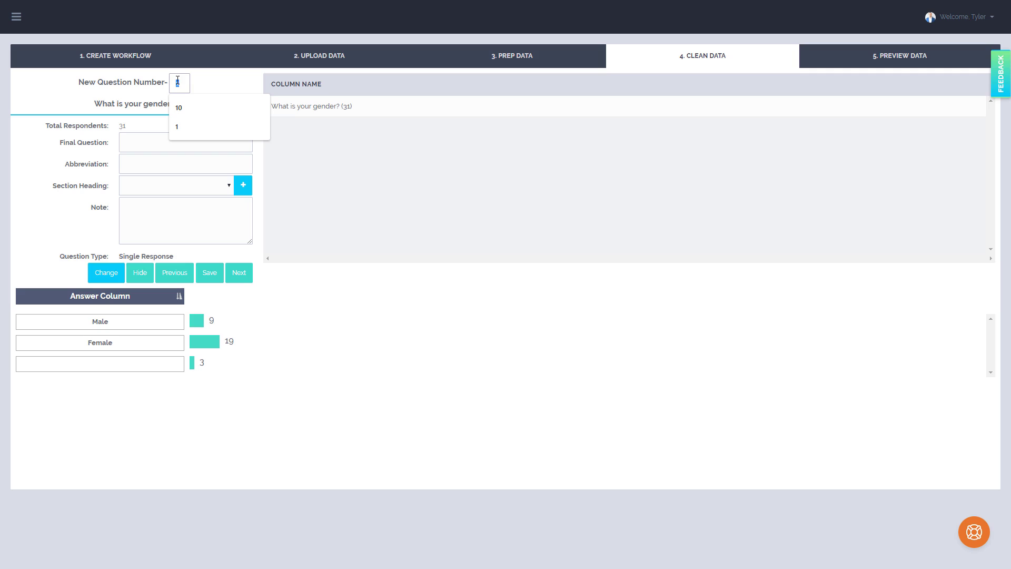
pyautogui.click(138, 100)
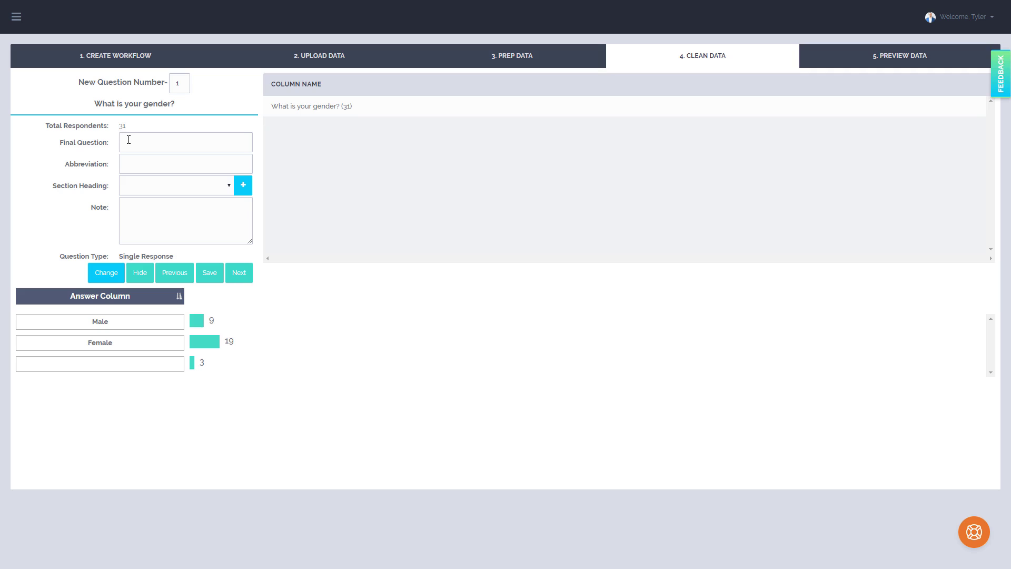
pyautogui.click(128, 139)
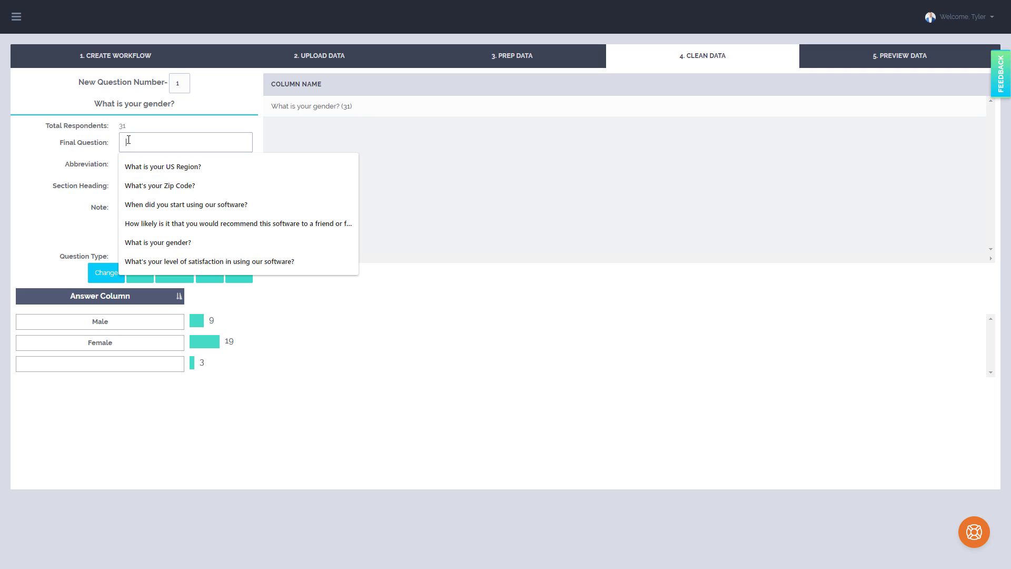
pyautogui.click(112, 153)
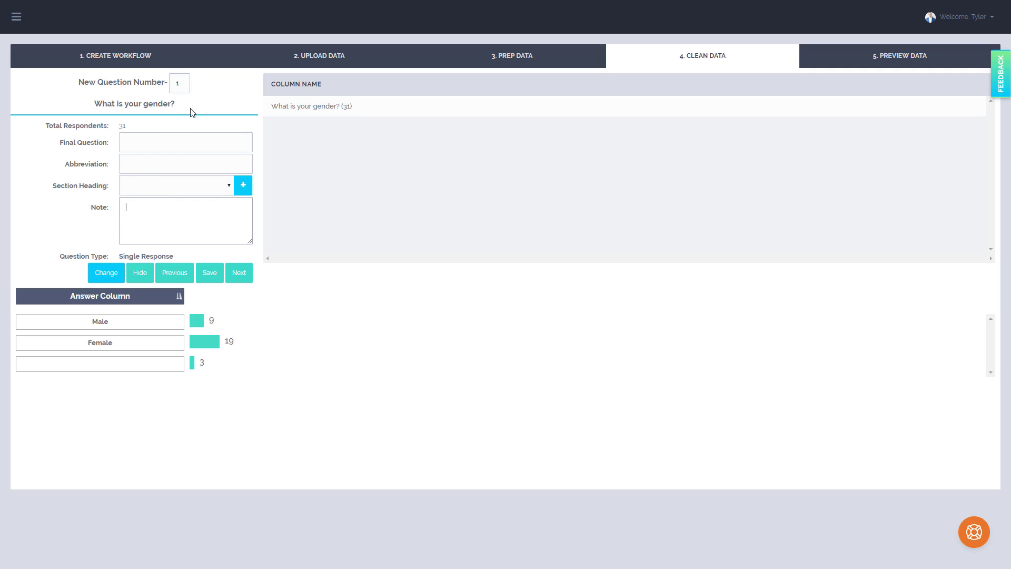
# Copy the original wording "What is your gender?" into the Final Question and set the abbreviation to Gender.
pyautogui.moveTo(193, 110); pyautogui.dragTo(87, 107)
pyautogui.hotkey('ctrl', 'c')
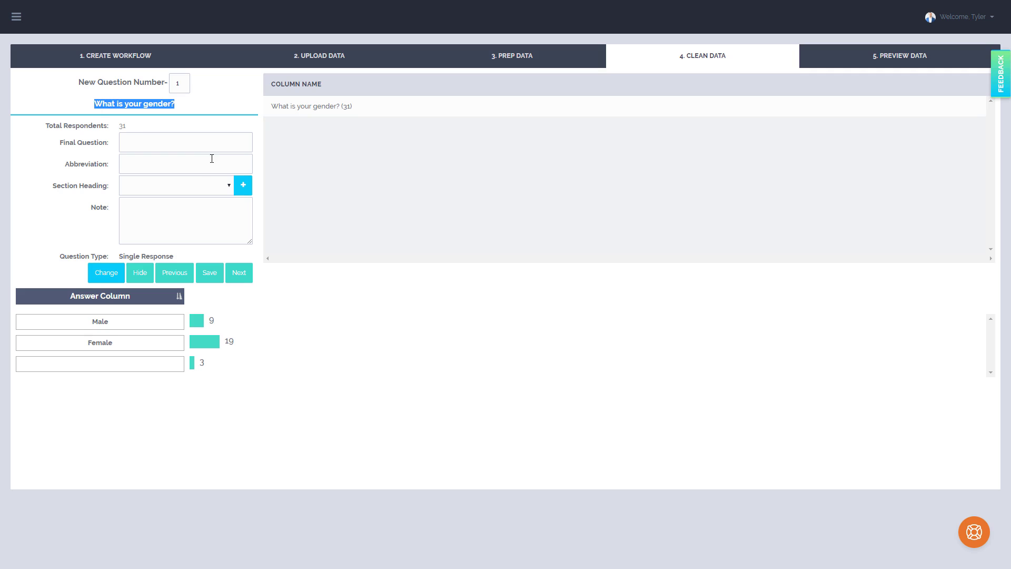
pyautogui.click(211, 143)
pyautogui.hotkey('ctrl', 'v')
pyautogui.click(204, 160)
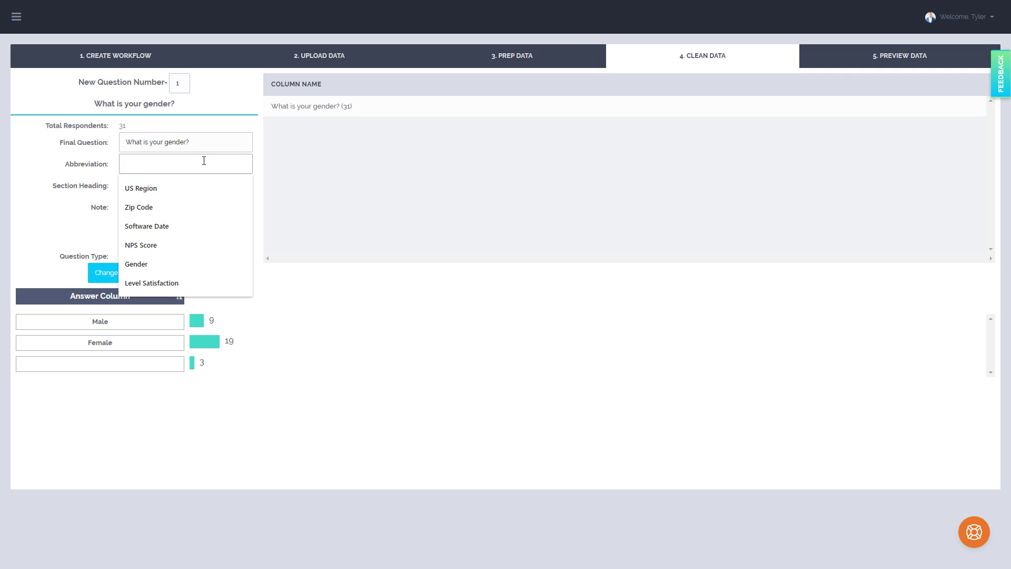
pyautogui.write('Gender')
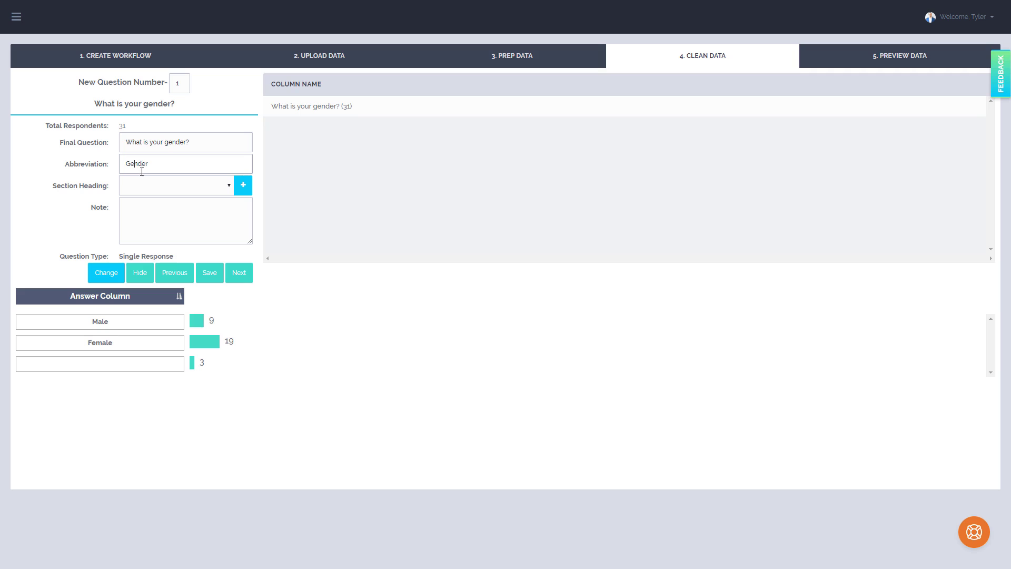
# Create the section heading Demo for the gender question and advance to question 2.
pyautogui.click(244, 185)
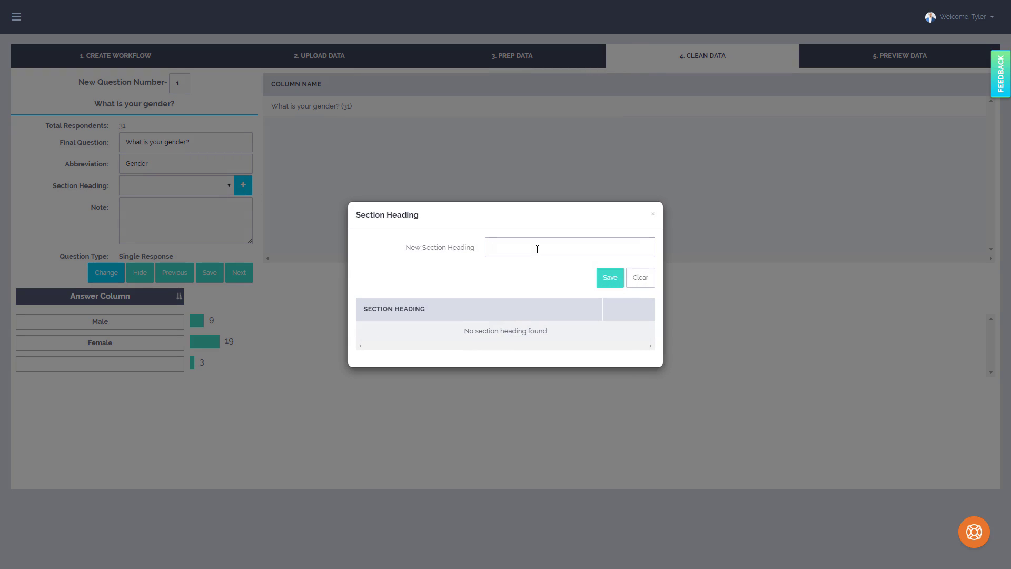
pyautogui.write('Demo')
pyautogui.click(610, 278)
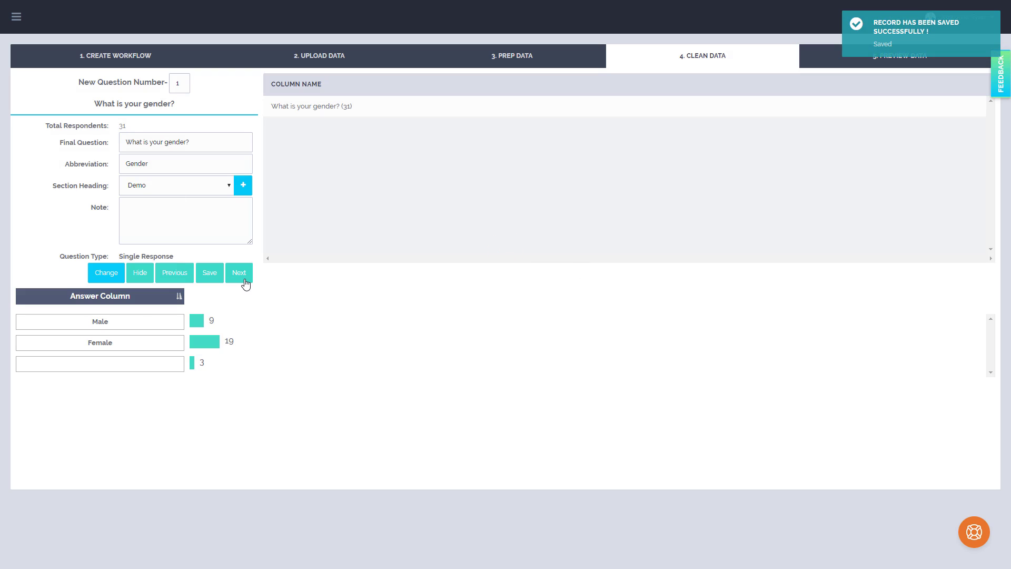
pyautogui.click(130, 362)
pyautogui.click(129, 325)
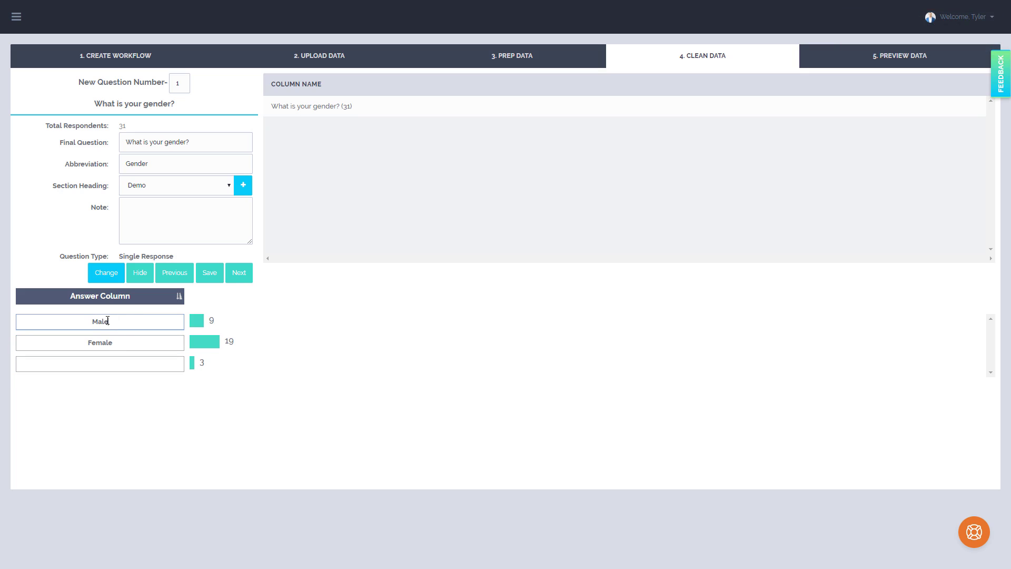
pyautogui.click(235, 278)
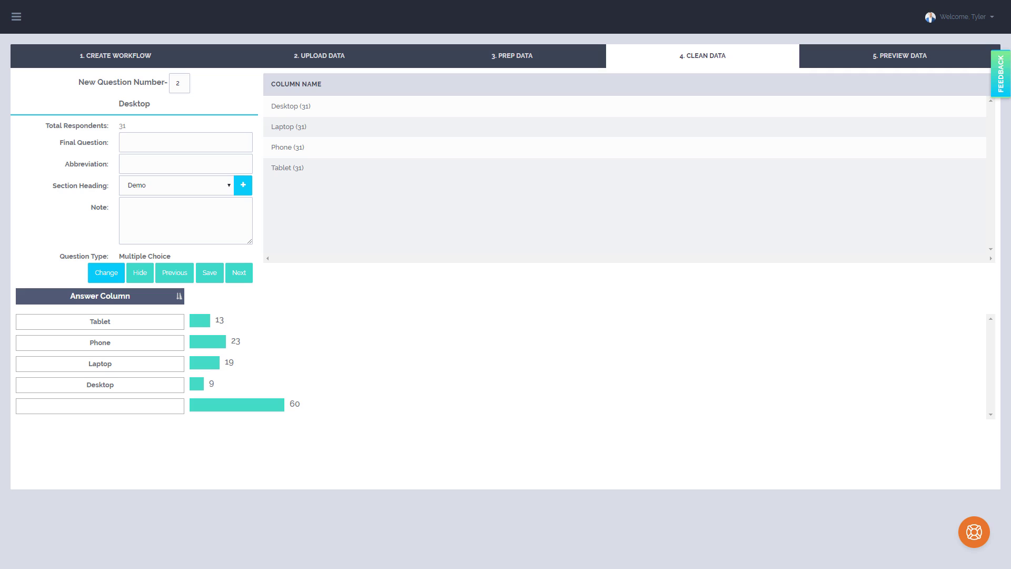
# Copy "What's your choice of device in using this software?" from the Typeform survey into question 2's Final Question.
pyautogui.press('F10')
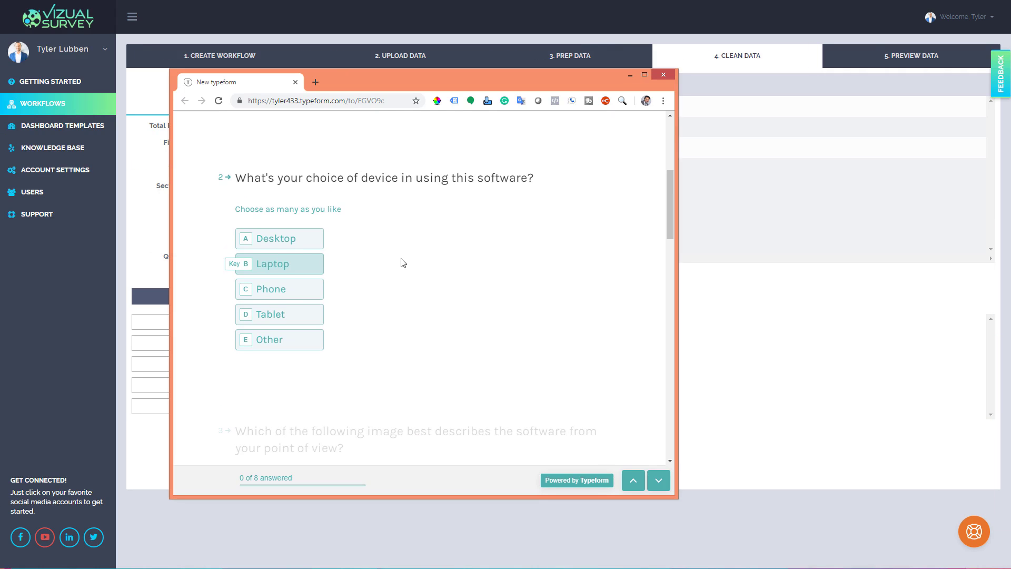
pyautogui.moveTo(396, 87); pyautogui.dragTo(588, 92)
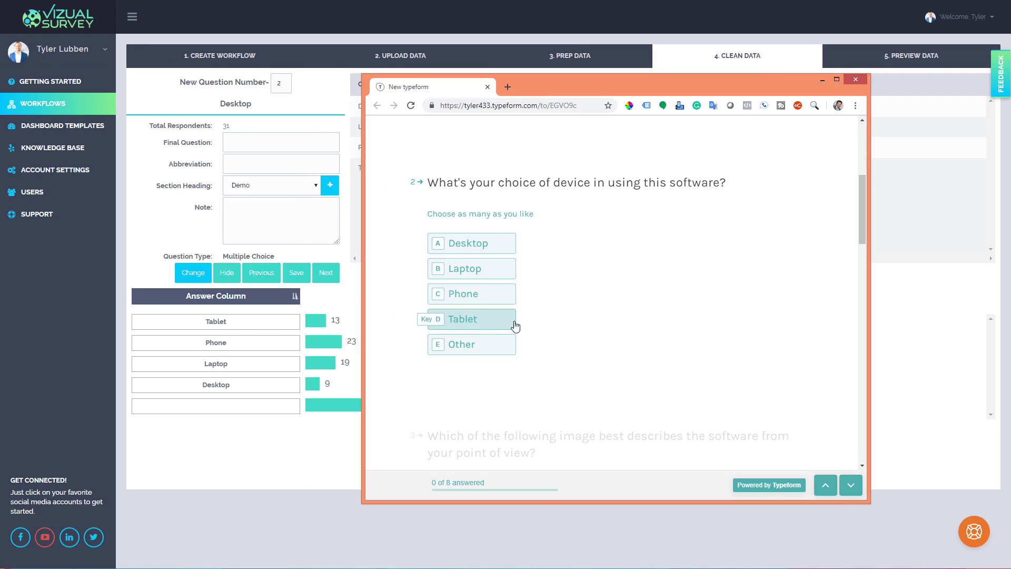
pyautogui.moveTo(724, 183); pyautogui.dragTo(430, 184)
pyautogui.hotkey('ctrl', 'c')
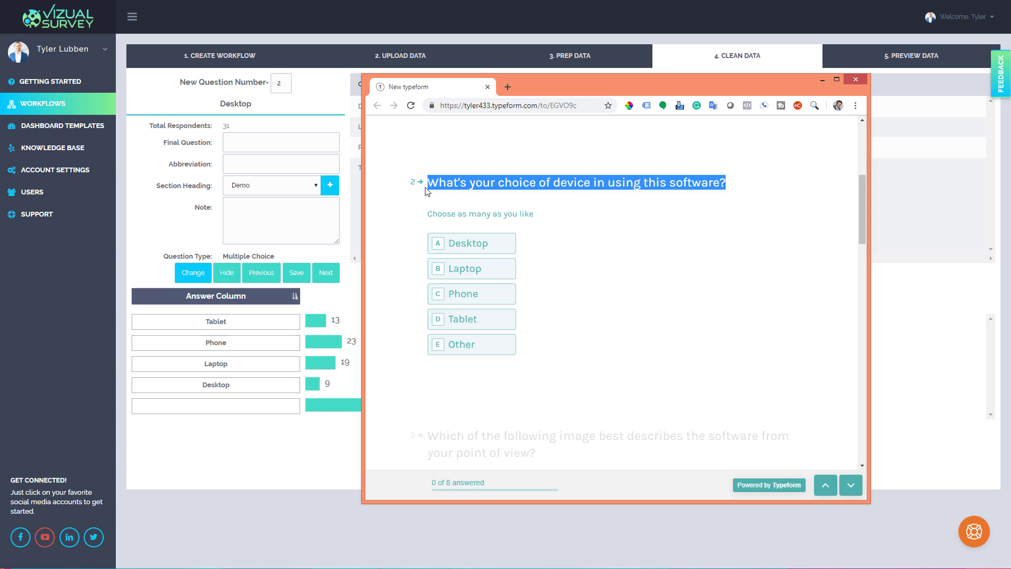
pyautogui.click(261, 143)
pyautogui.hotkey('ctrl', 'v')
# Set question 2's abbreviation to Devices and advance to question 3.
pyautogui.click(261, 167)
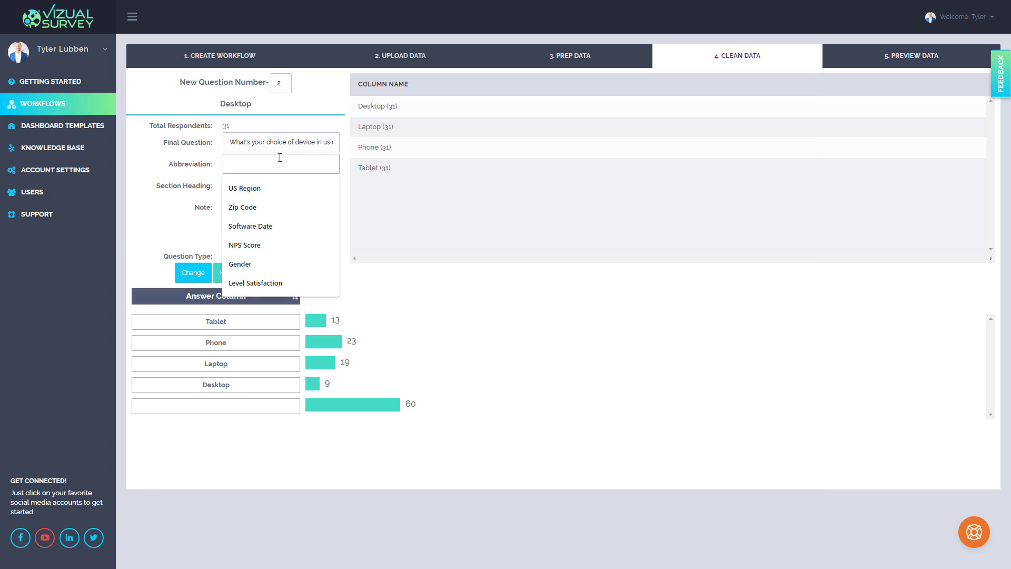
pyautogui.write('Devi')
pyautogui.press('BackSpace')
pyautogui.press('BackSpace')
pyautogui.write('evices')
pyautogui.click(298, 142)
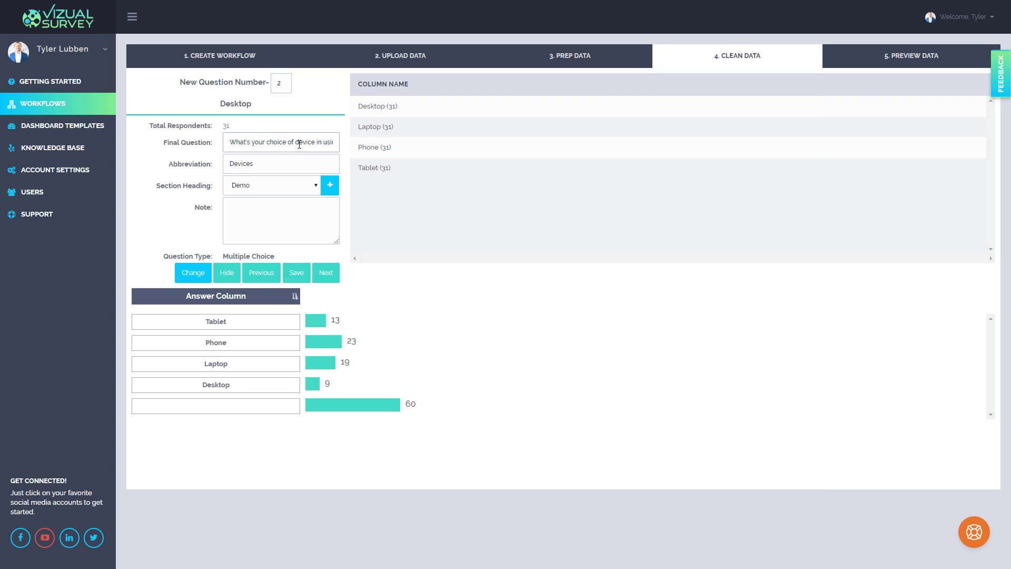
pyautogui.click(328, 275)
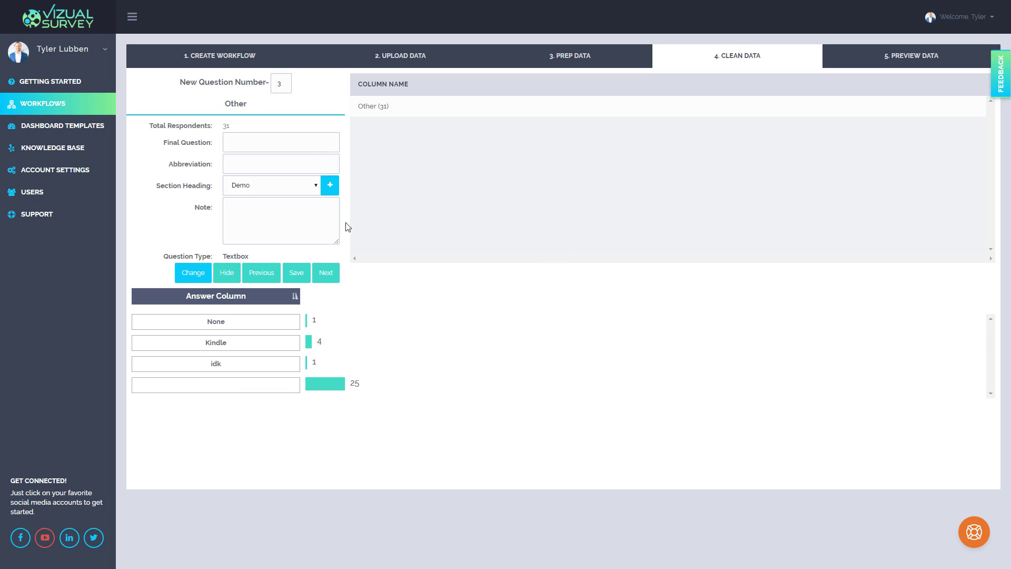
# Fill question 3's Final Question with the copied device question plus "- Other", abbreviate it as Device Other, and advance.
pyautogui.click(291, 137)
pyautogui.hotkey('ctrl', 'v')
pyautogui.write('- Other')
pyautogui.click(287, 165)
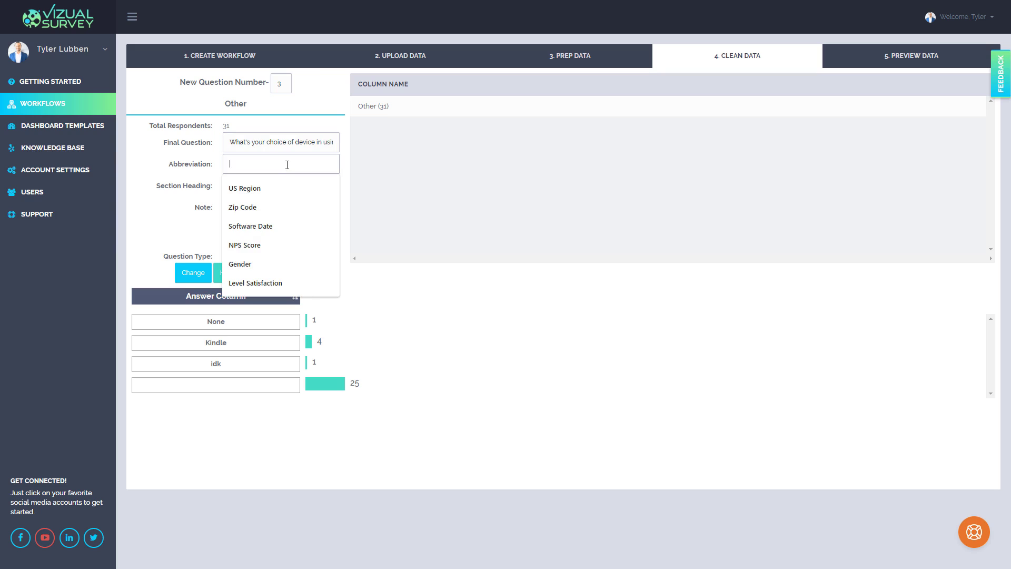
pyautogui.write('Devic')
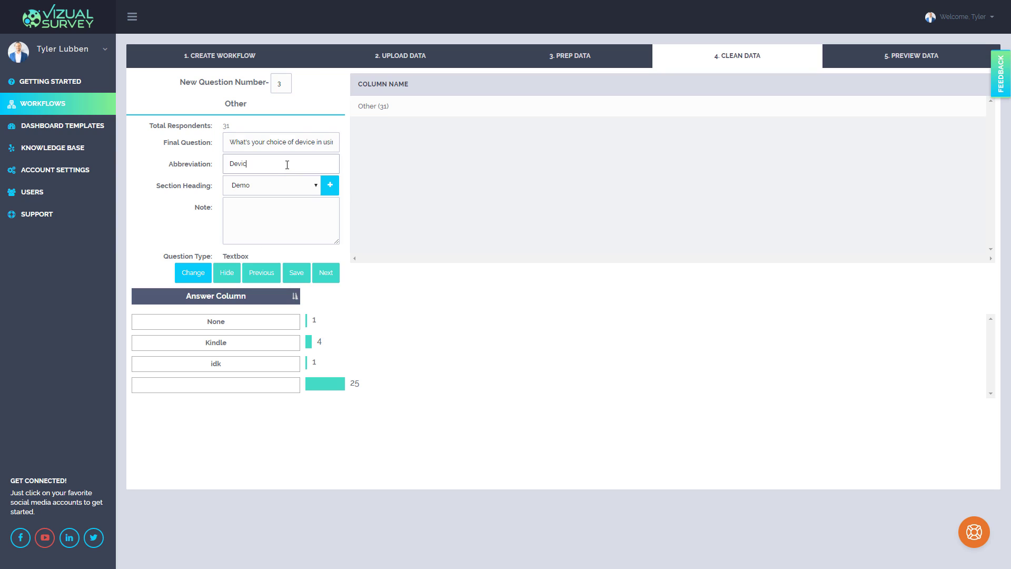
pyautogui.write('e Other')
pyautogui.click(288, 146)
pyautogui.click(285, 159)
pyautogui.click(332, 275)
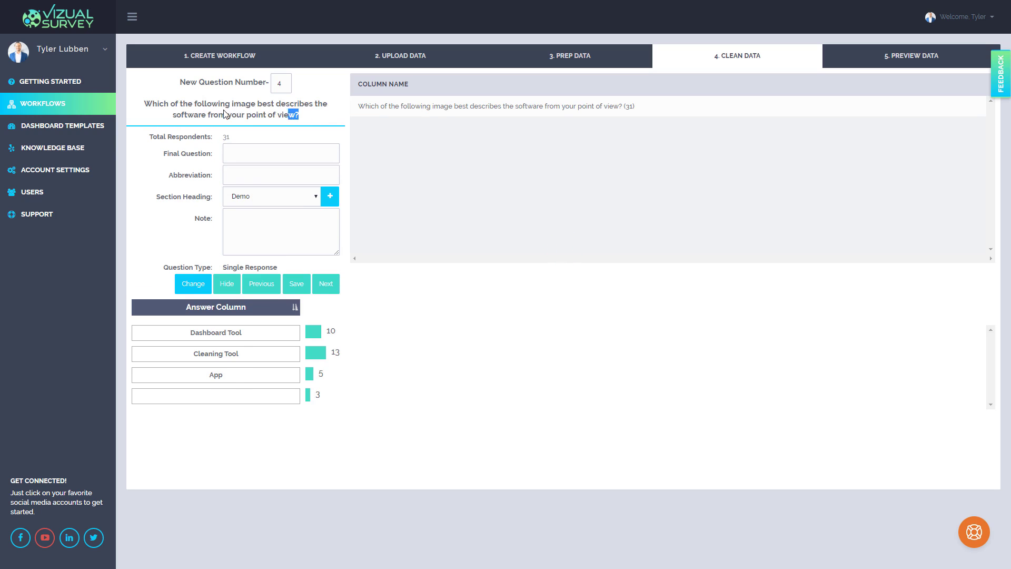
# Copy question 4's original wording about the best describing image into its Final Question and abbreviate it as Best Image.
pyautogui.moveTo(225, 114); pyautogui.dragTo(146, 101)
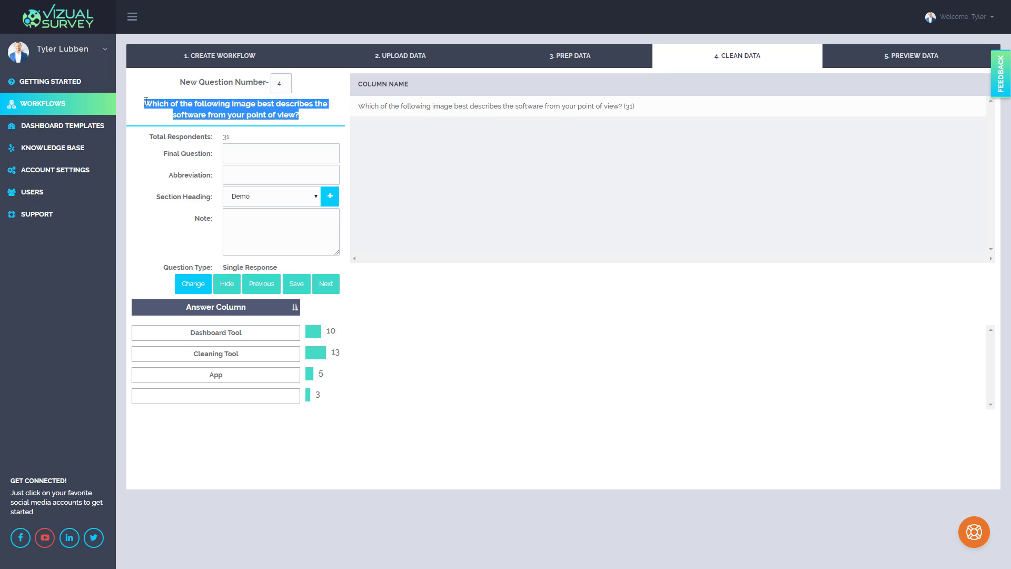
pyautogui.hotkey('ctrl', 'c')
pyautogui.click(244, 152)
pyautogui.hotkey('ctrl', 'v')
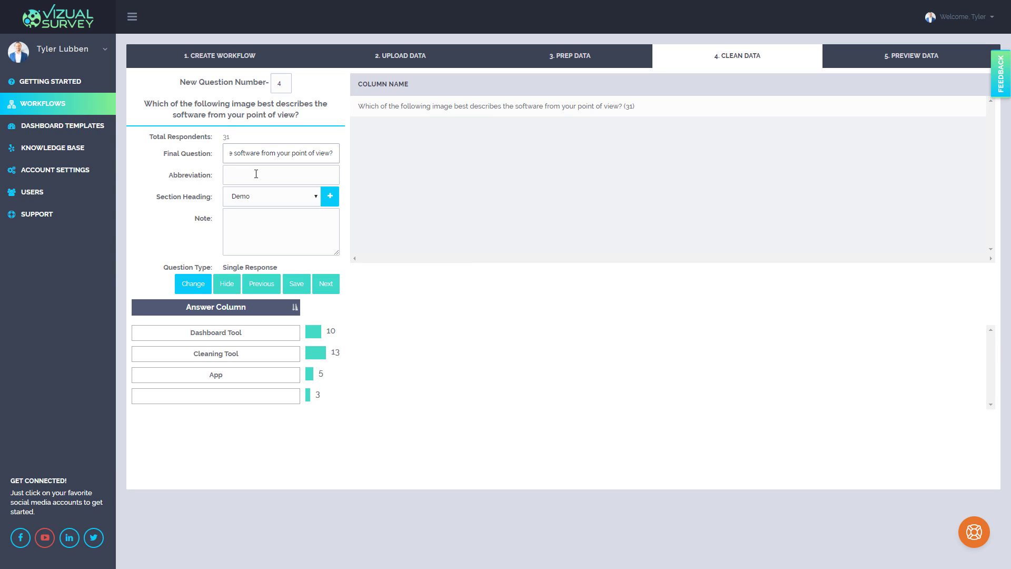
pyautogui.click(256, 174)
pyautogui.write('Best')
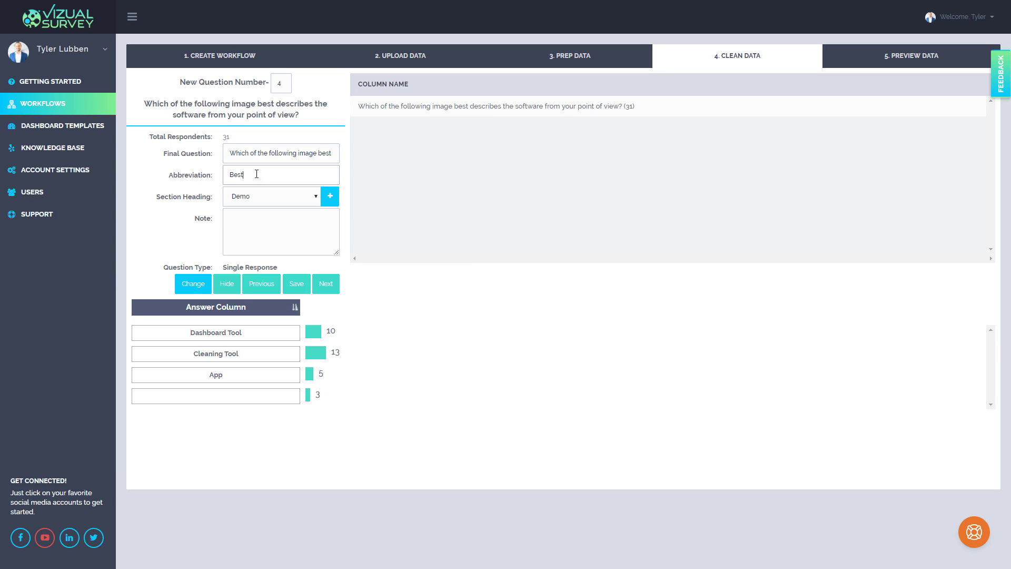
pyautogui.write(' Image')
# Create a new section heading named Survey for question 4 and advance to question 5.
pyautogui.click(330, 196)
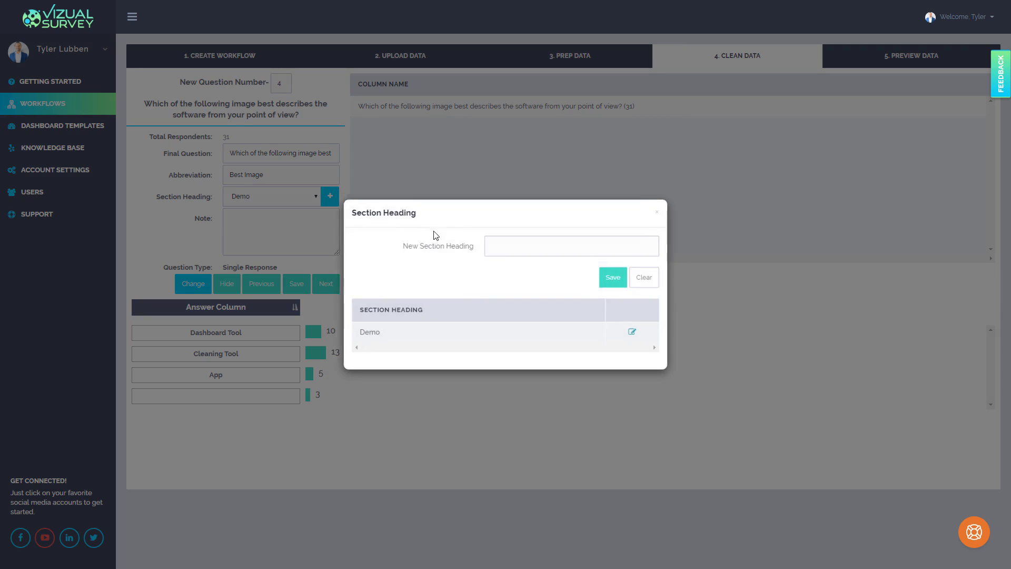
pyautogui.write('Survey')
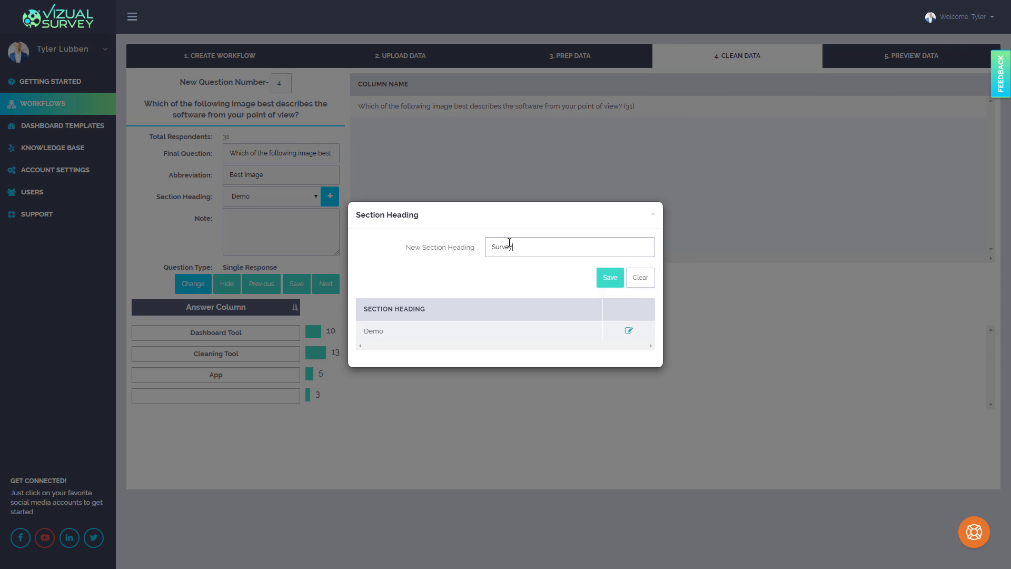
pyautogui.click(619, 282)
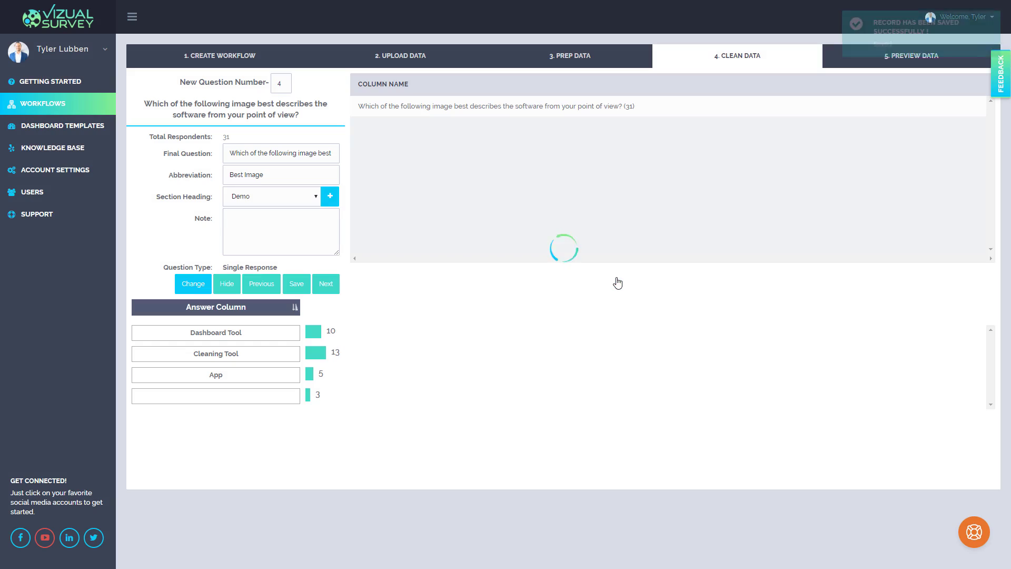
pyautogui.click(334, 284)
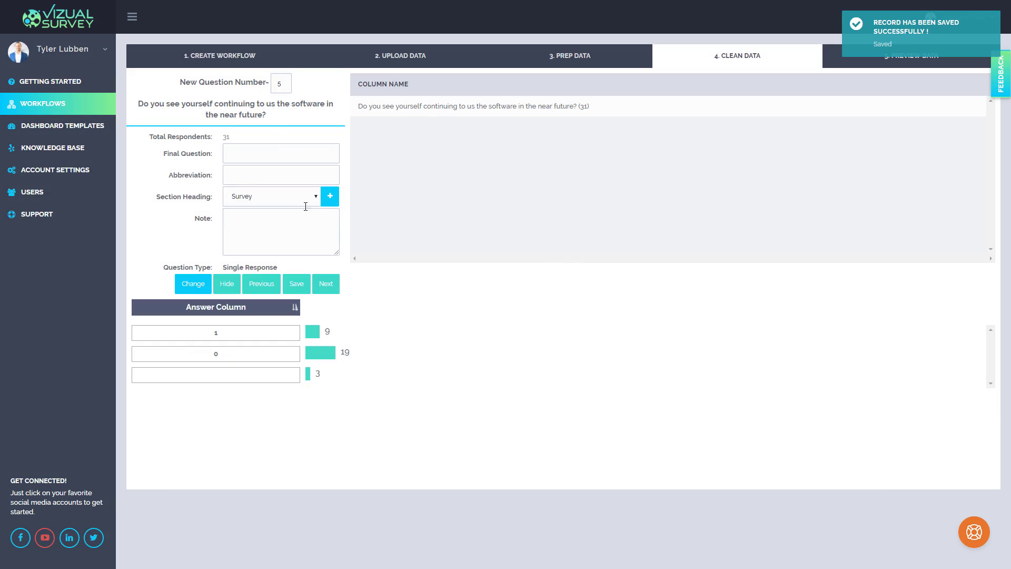
# Copy question 5's original wording about continuing with the software into its Final Question and abbreviate it as Continue Using.
pyautogui.moveTo(279, 117)
pyautogui.mouseDown()
pyautogui.moveTo(138, 102)
pyautogui.moveTo(270, 121)
pyautogui.mouseUp()
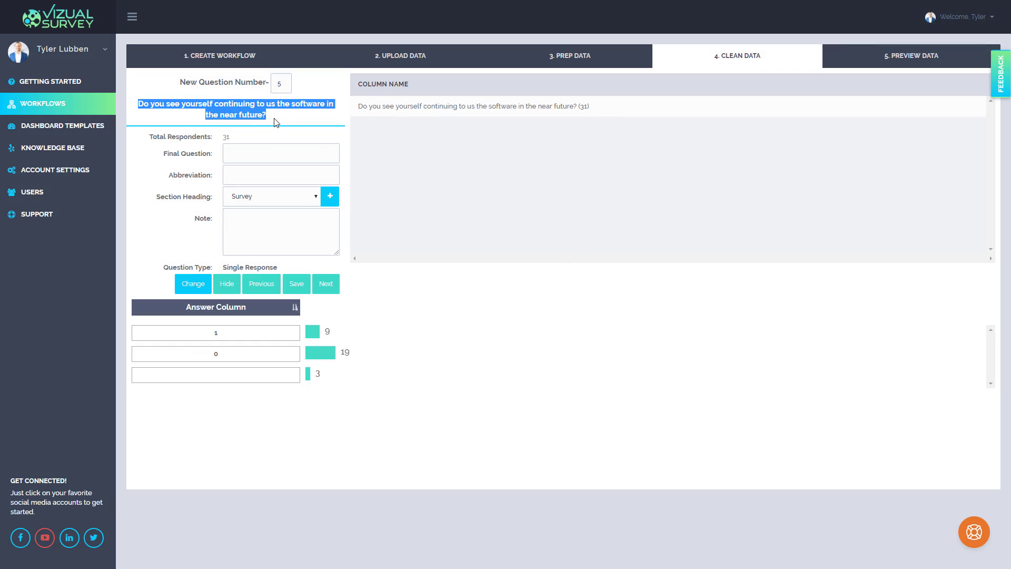
pyautogui.click(279, 149)
pyautogui.hotkey('ctrl', 'v')
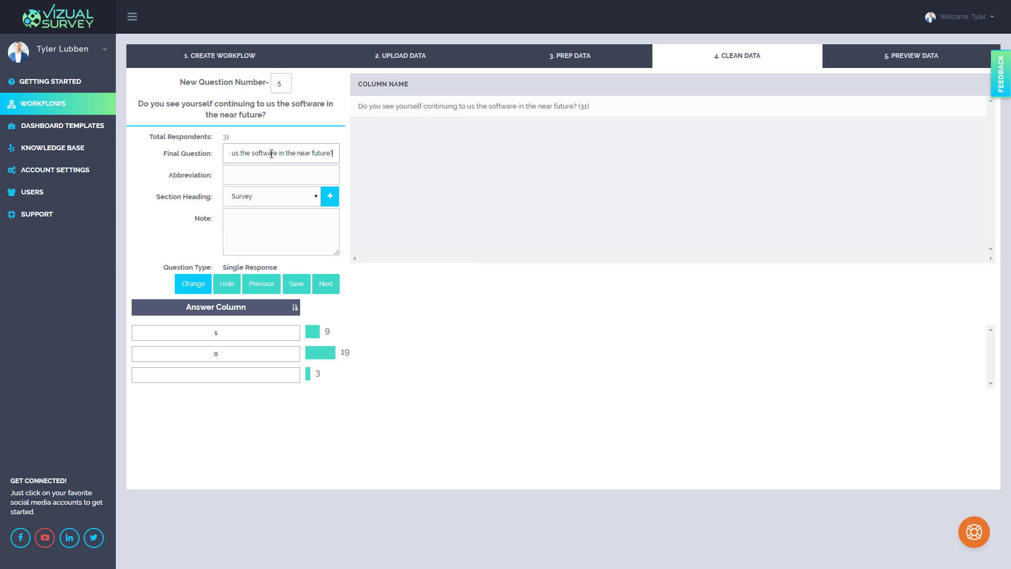
pyautogui.click(265, 173)
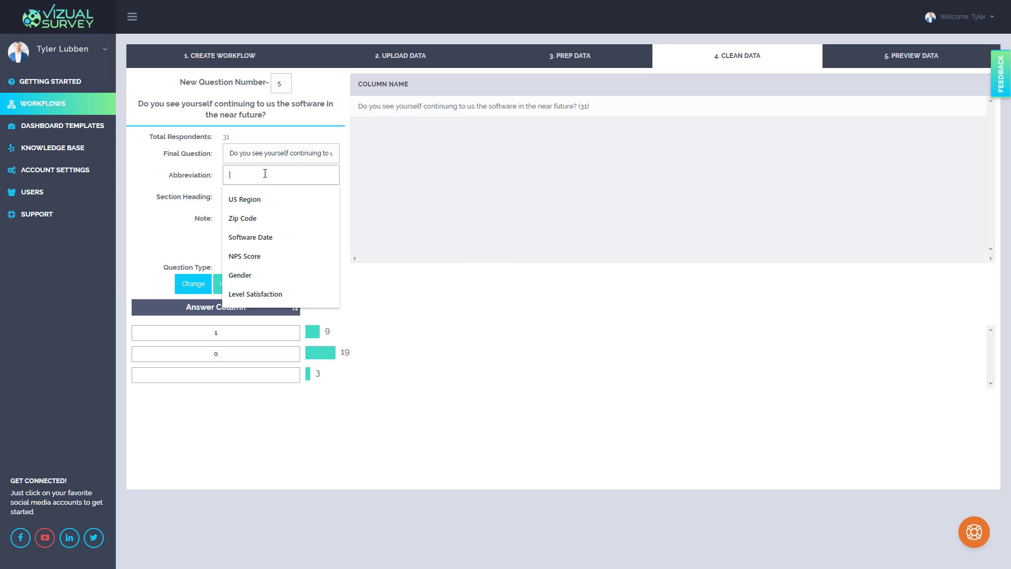
pyautogui.write('Con')
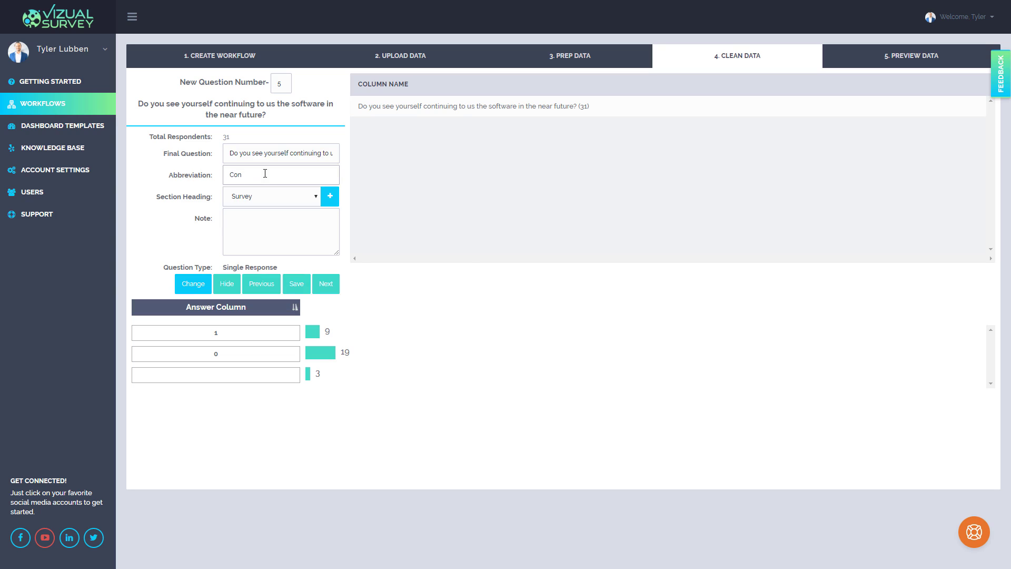
pyautogui.write('tinue Using')
# Rename question 5's answers 1 and 0 to Yes and No, and advance to question 6.
pyautogui.doubleClick(217, 332)
pyautogui.write('Yes')
pyautogui.press('Tab')
pyautogui.write('No')
pyautogui.click(326, 285)
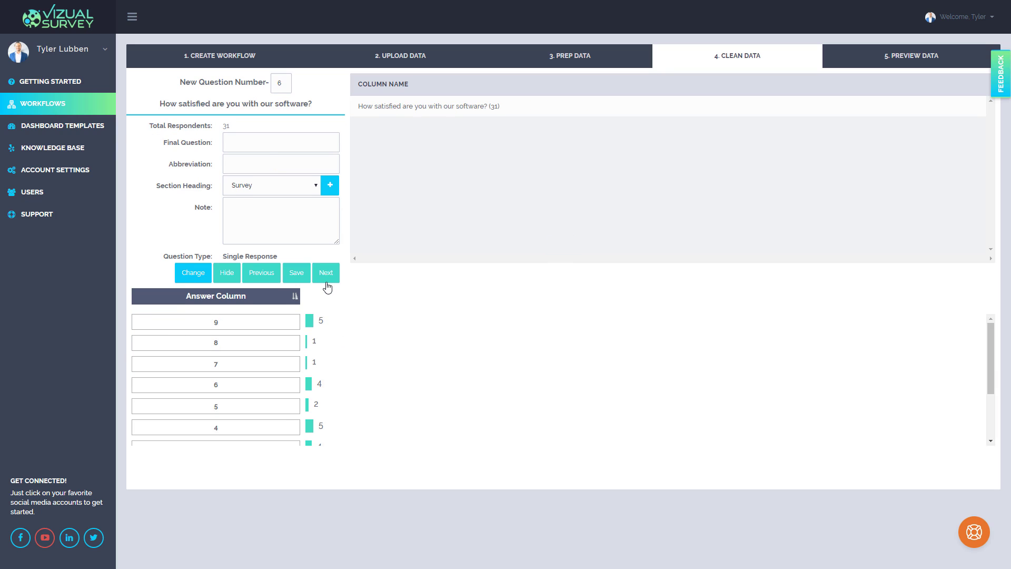
# Copy "How satisfied are you with our software?" into question 6's Final Question and abbreviate it as Satisfied.
pyautogui.moveTo(330, 107); pyautogui.dragTo(162, 104)
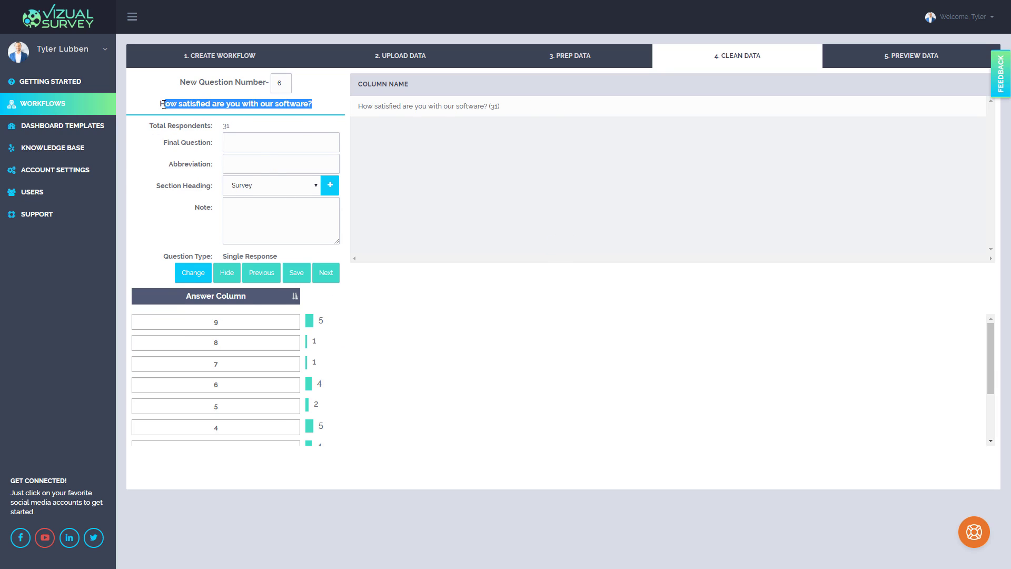
pyautogui.hotkey('ctrl', 'c')
pyautogui.click(289, 140)
pyautogui.hotkey('ctrl', 'v')
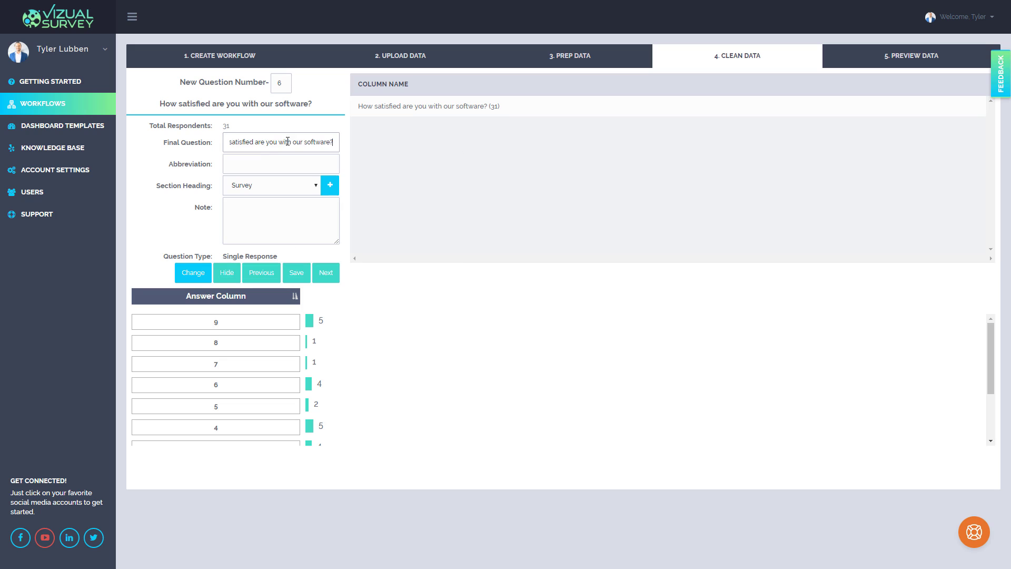
pyautogui.click(272, 161)
pyautogui.write('Satisfied')
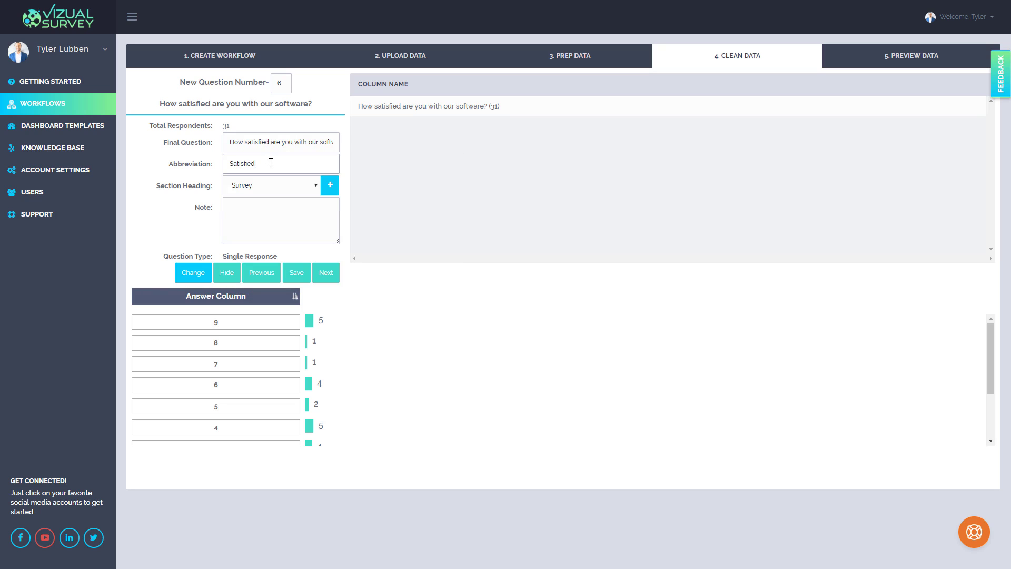
# Extend question 6's abbreviation to Satisfied Using Software and advance to question 7.
pyautogui.write(' Using Software')
pyautogui.click(322, 274)
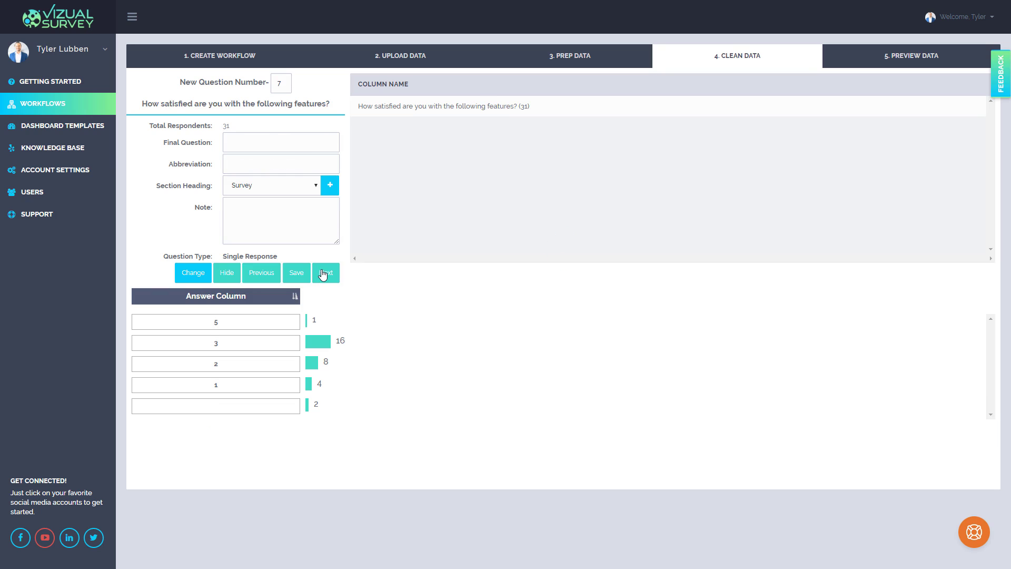
# Copy "How satisfied are you with the following features?" into question 7's Final Question.
pyautogui.moveTo(335, 108); pyautogui.dragTo(140, 104)
pyautogui.hotkey('ctrl', 'c')
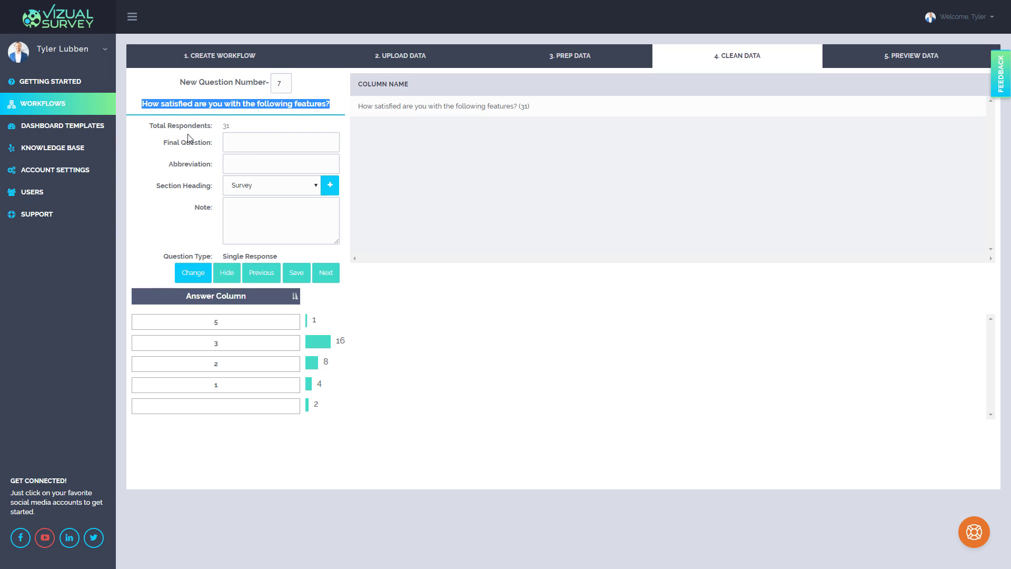
pyautogui.click(269, 140)
pyautogui.hotkey('ctrl', 'v')
# Abbreviate question 7 as Satisfied with Feature and advance to question 8.
pyautogui.click(263, 159)
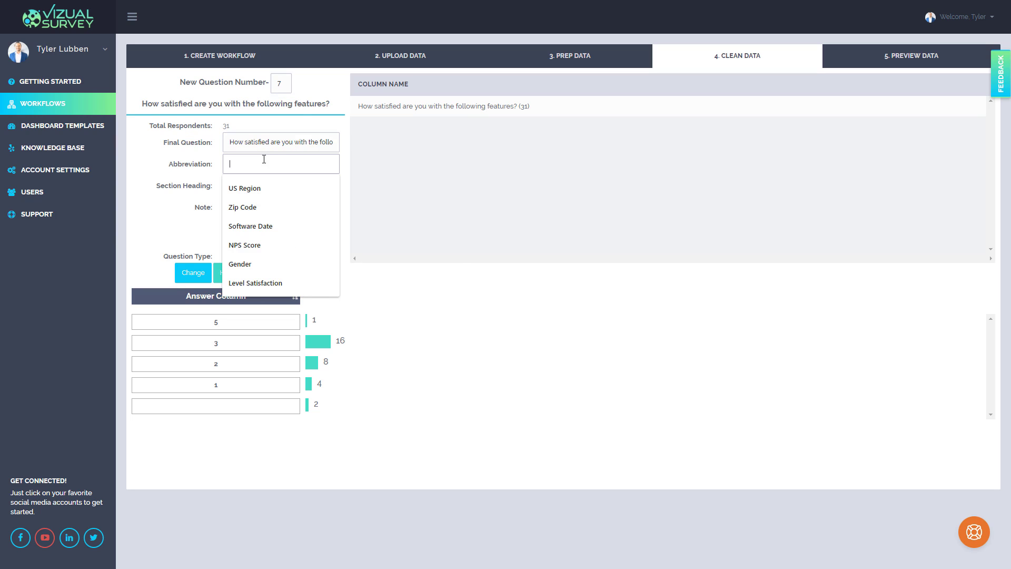
pyautogui.write('Sat')
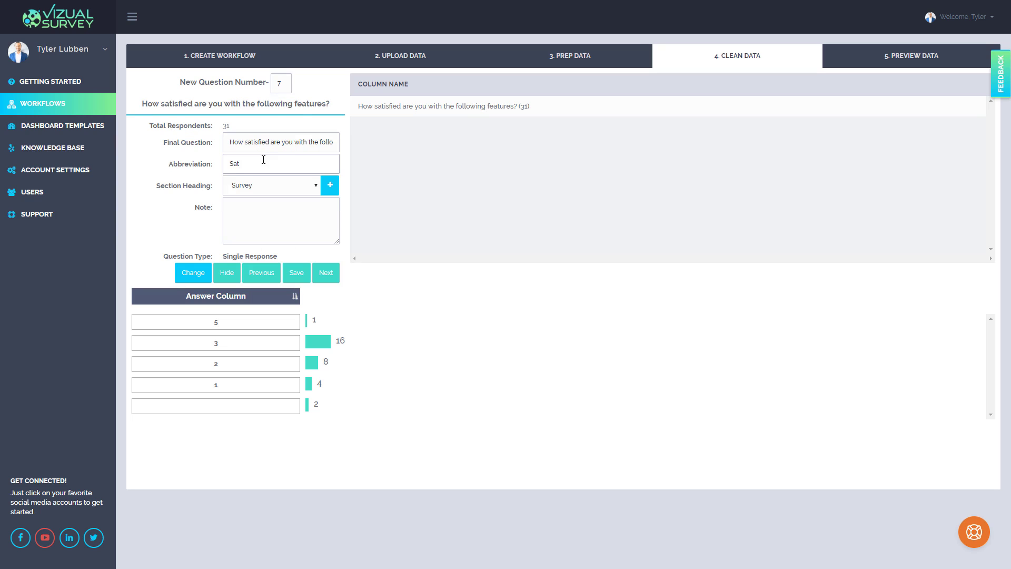
pyautogui.write('isfied with Feature')
pyautogui.click(266, 144)
pyautogui.click(261, 164)
pyautogui.click(326, 273)
# Copy question 8's original wording into its Final Question, abbreviated as Months Using Software, and advance to question 9.
pyautogui.moveTo(325, 103); pyautogui.dragTo(282, 135)
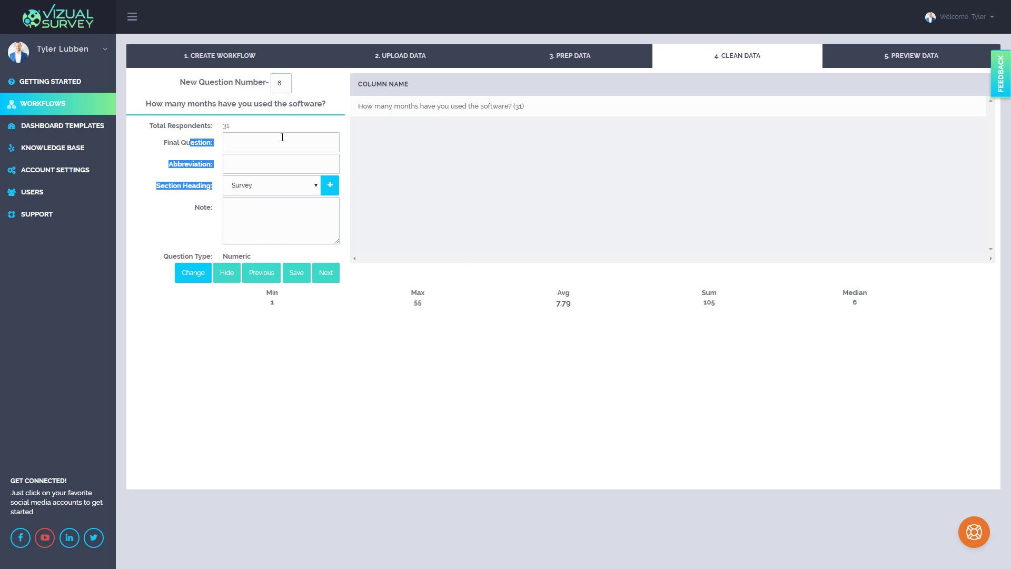
pyautogui.click(293, 161)
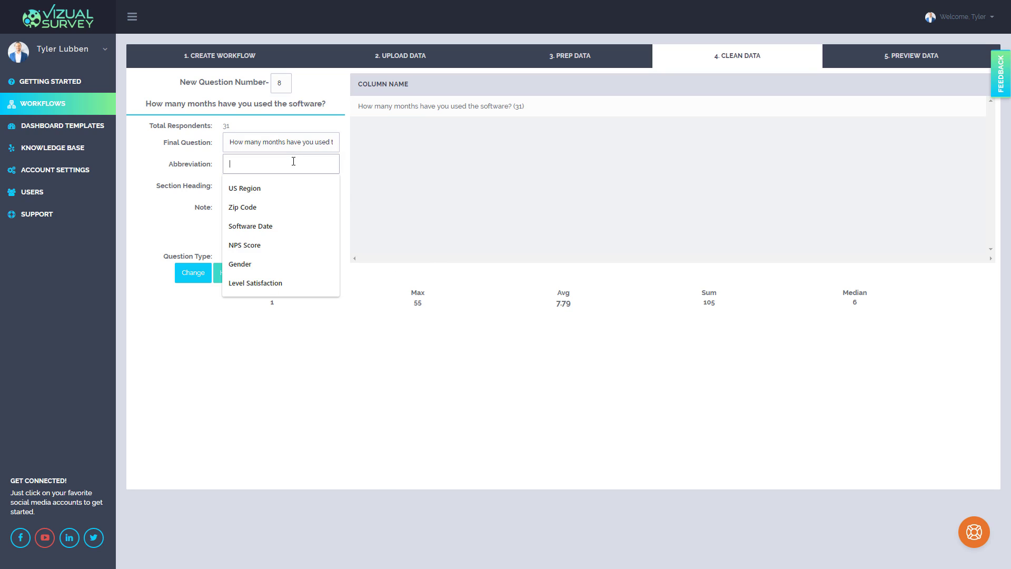
pyautogui.write('Months Usi')
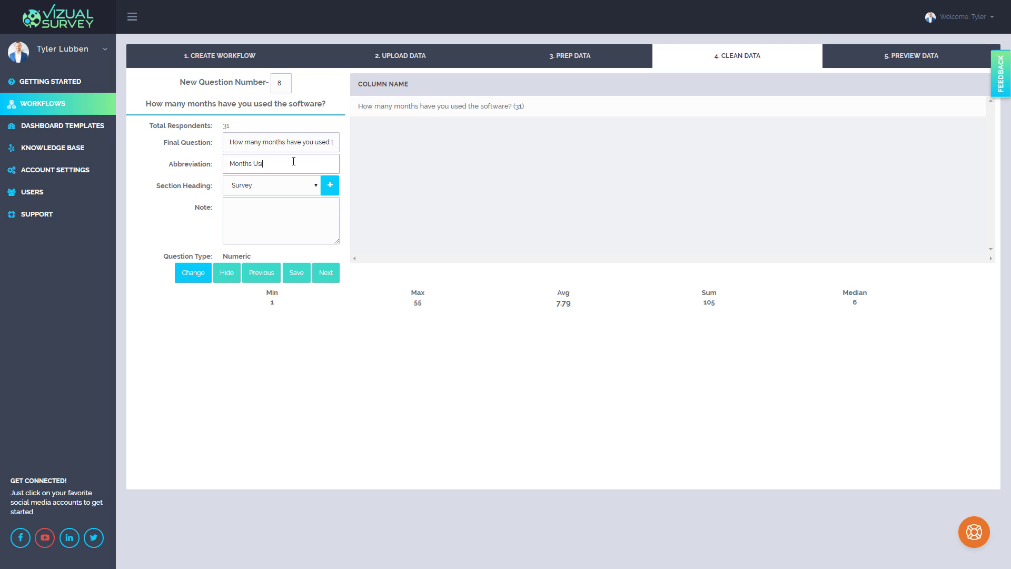
pyautogui.write('ng Software')
pyautogui.click(325, 274)
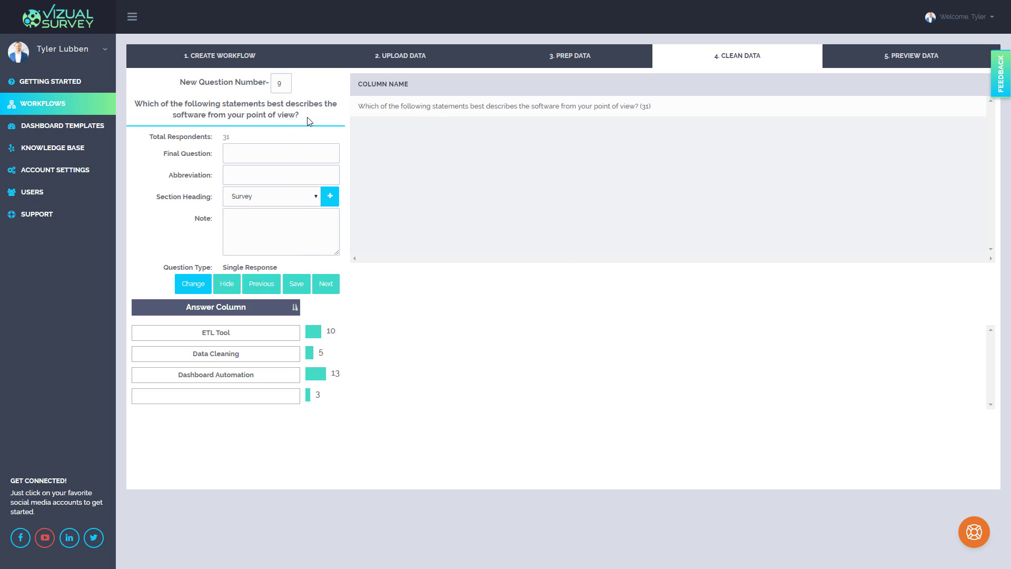
# Copy question 9's original wording about the statement best describing the software into its Final Question.
pyautogui.moveTo(301, 116); pyautogui.dragTo(138, 103)
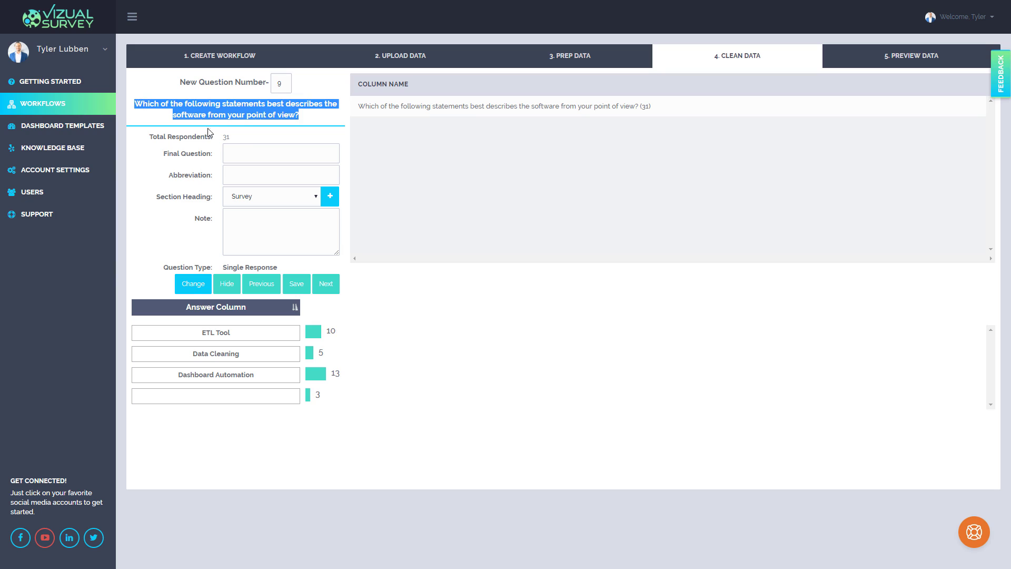
pyautogui.hotkey('ctrl', 'c')
pyautogui.click(261, 153)
pyautogui.hotkey('ctrl', 'v')
# Abbreviate question 9 as Best Statements and complete this last question.
pyautogui.click(258, 176)
pyautogui.write('Bes')
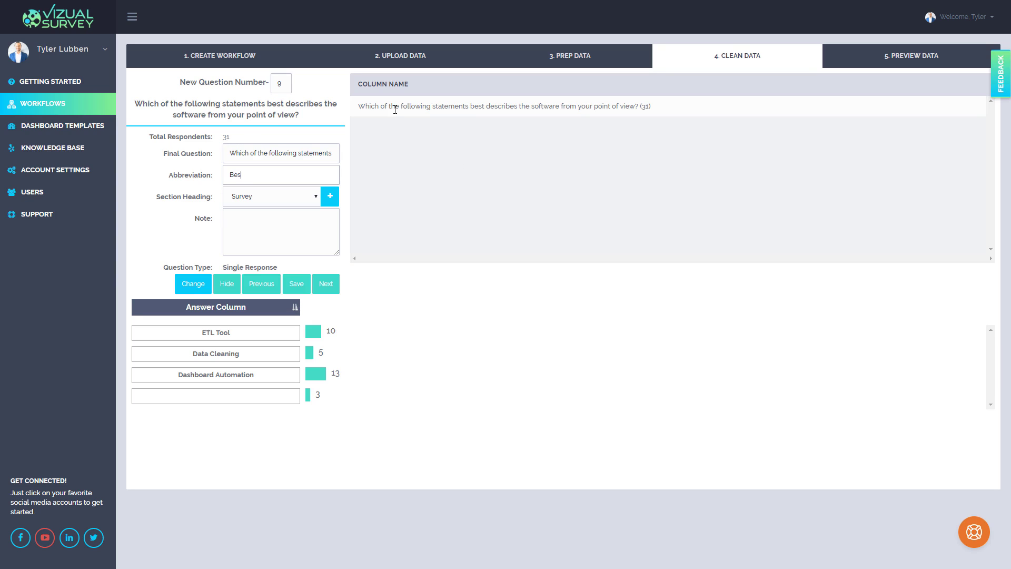
pyautogui.write('t Statements')
pyautogui.click(326, 286)
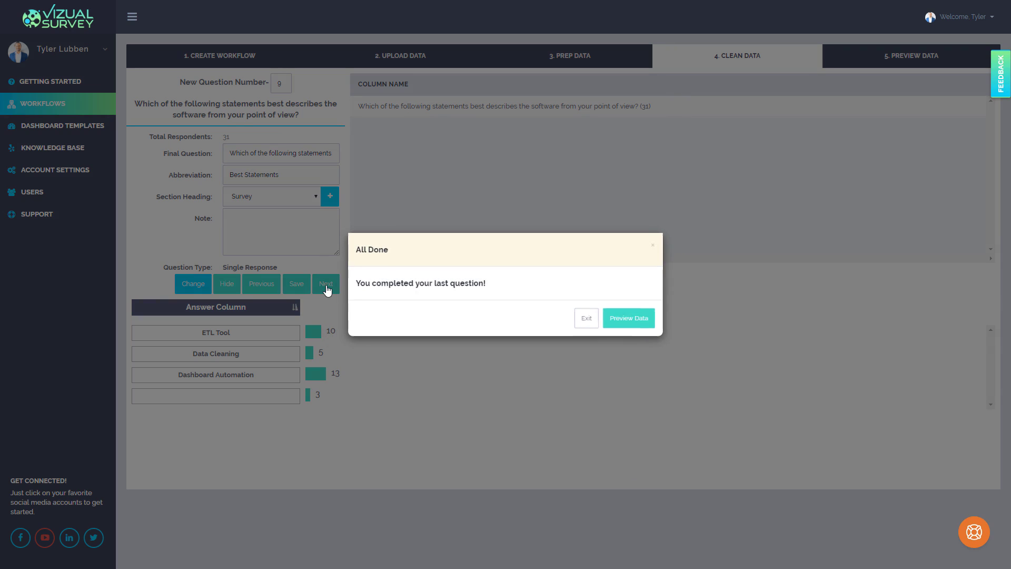